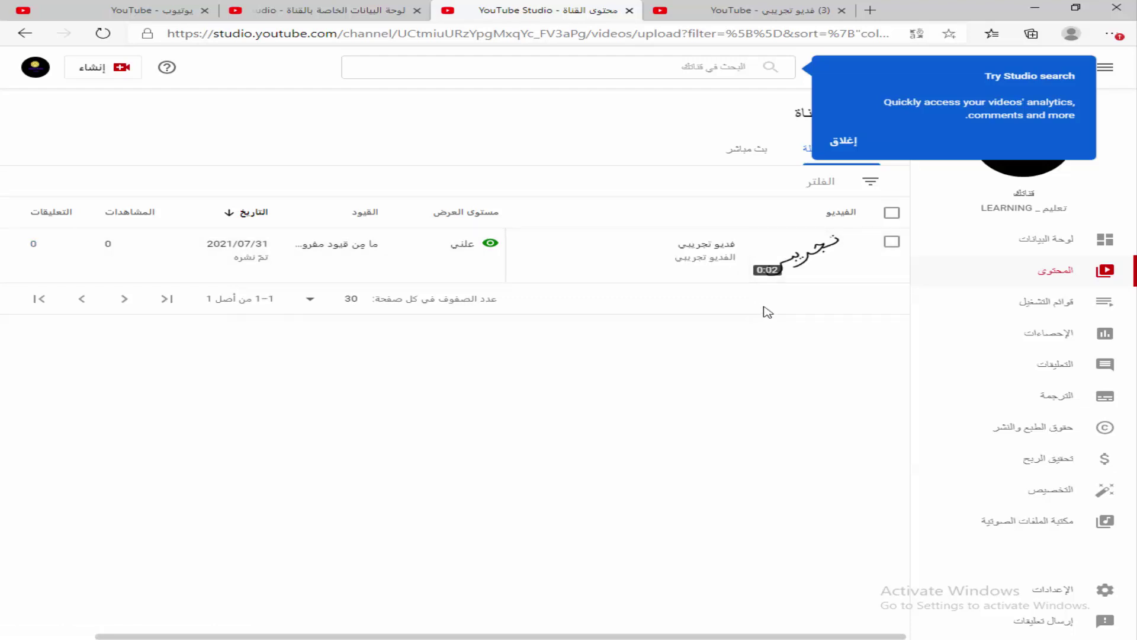
Dismiss the Studio search tip on the channel content page.
{"action": "left_click", "coordinate": [841, 142]}
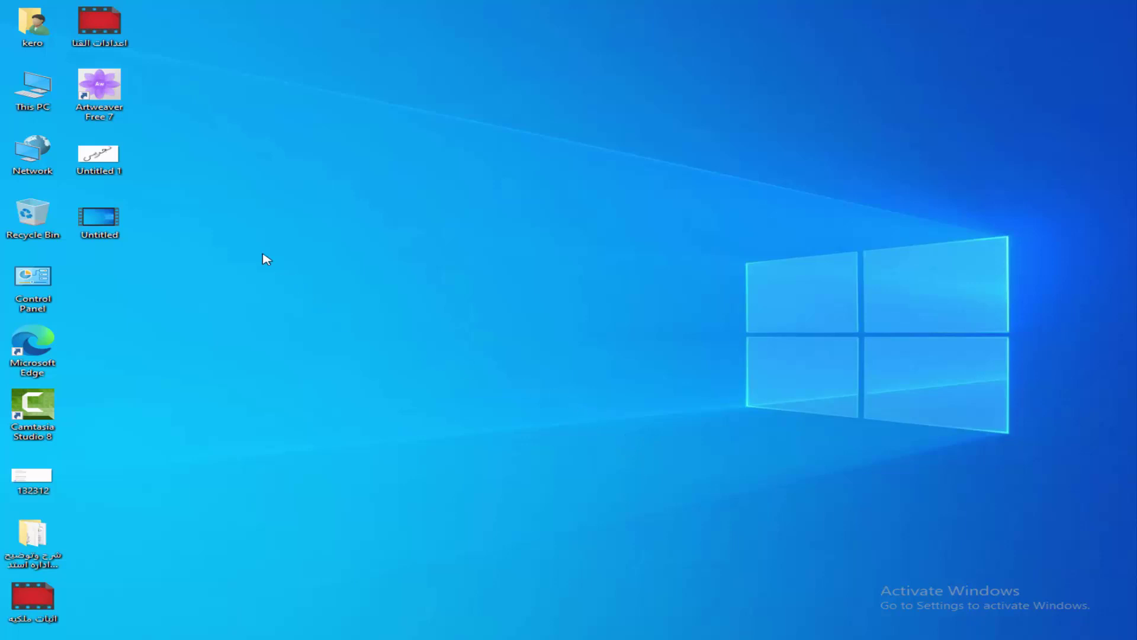
Move the Untitled 1 image and the Untitled video out of the icon column to the open area of the desktop.
{"action": "left_click_drag", "start_coordinate": [98, 155], "coordinate": [699, 218]}
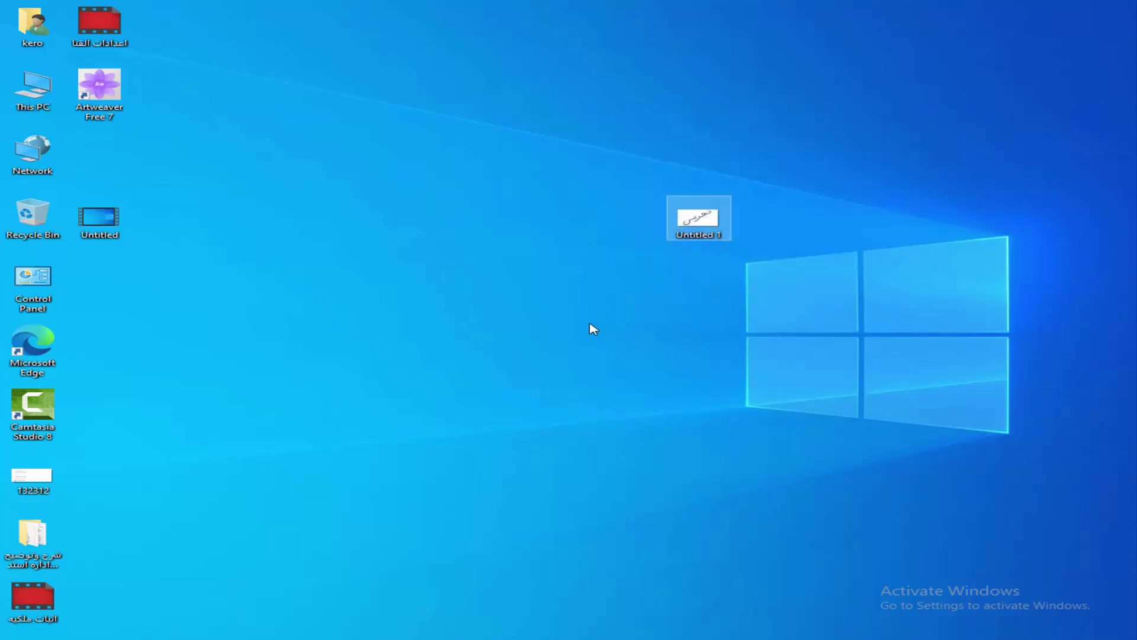
{"action": "left_click_drag", "start_coordinate": [100, 218], "coordinate": [566, 218]}
{"action": "left_click_drag", "start_coordinate": [516, 165], "coordinate": [474, 155]}
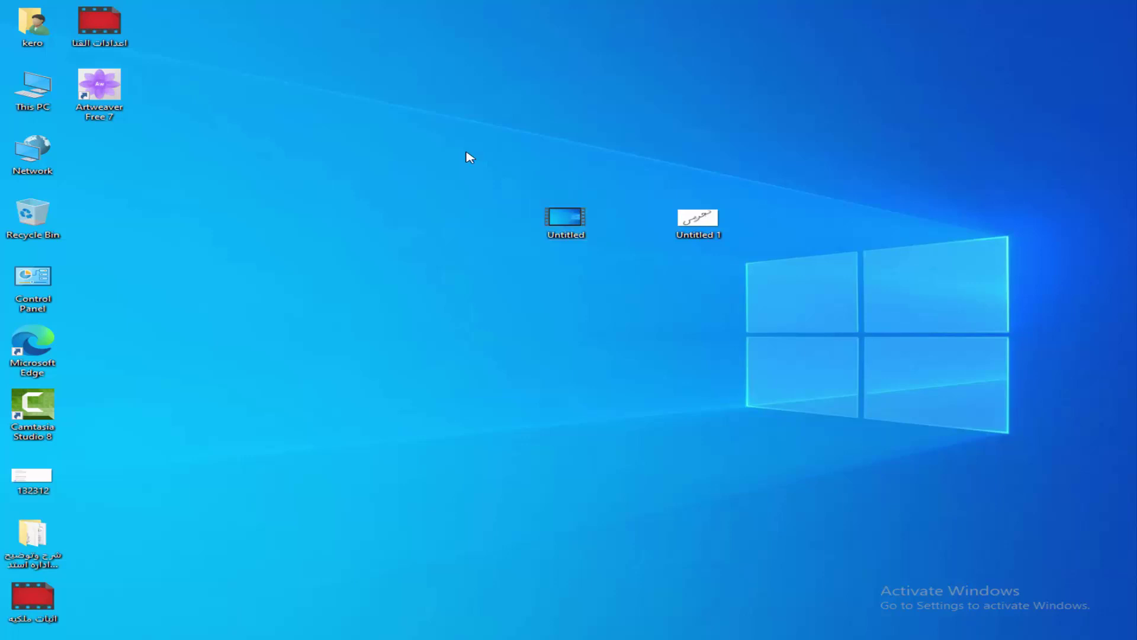
{"action": "left_click_drag", "start_coordinate": [465, 95], "coordinate": [483, 121]}
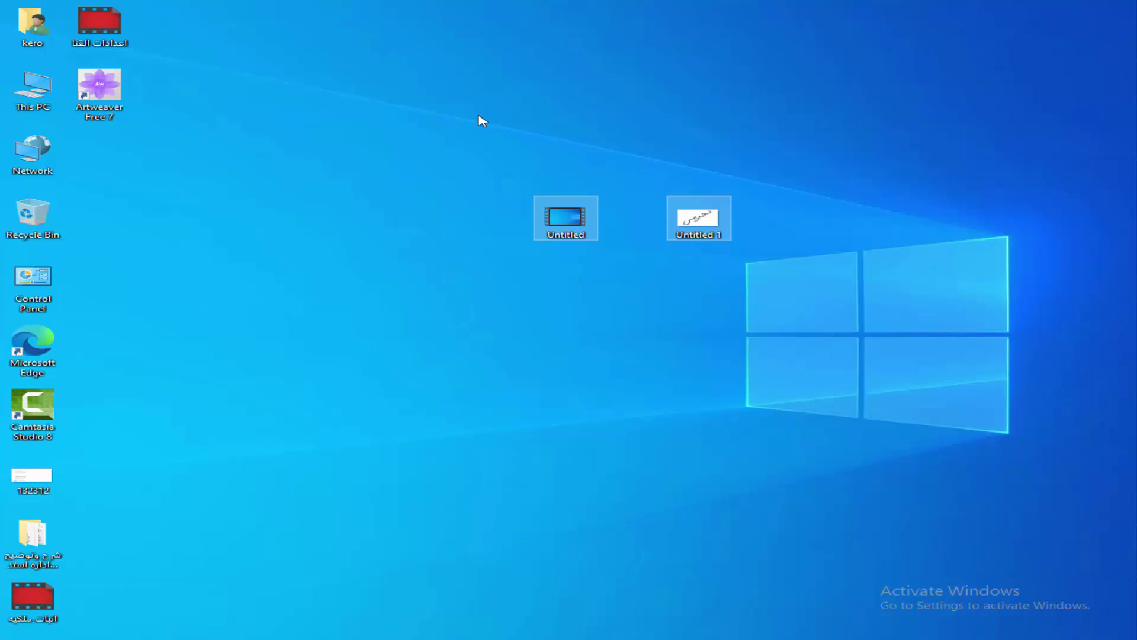
{"action": "left_click", "coordinate": [483, 121]}
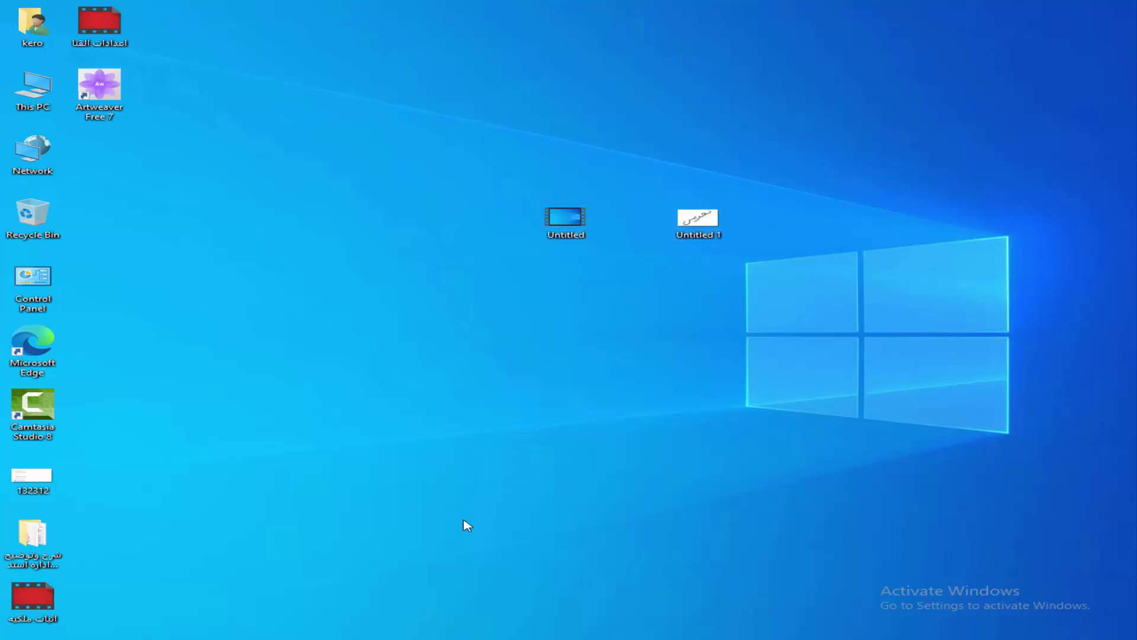
{"action": "left_click_drag", "start_coordinate": [463, 468], "coordinate": [618, 180]}
{"action": "left_click_drag", "start_coordinate": [621, 153], "coordinate": [556, 286]}
{"action": "left_click_drag", "start_coordinate": [513, 117], "coordinate": [619, 314]}
{"action": "key", "text": "ctrl+a"}
{"action": "left_click", "coordinate": [319, 592]}
{"action": "left_click_drag", "start_coordinate": [655, 170], "coordinate": [735, 278]}
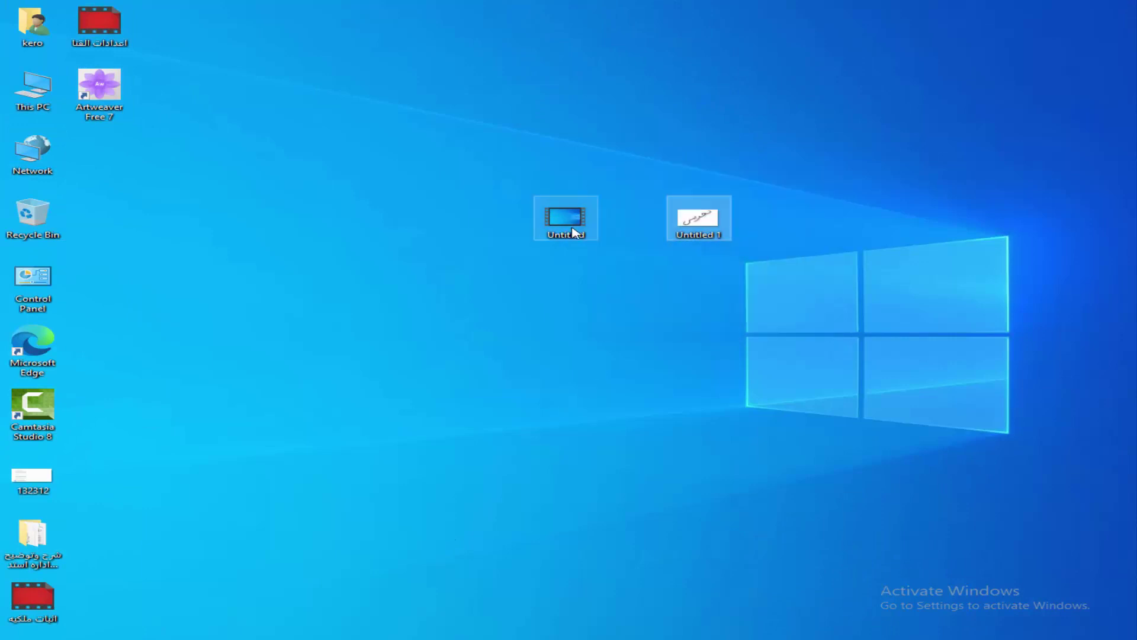
Move the Untitled video icon farther away from the Untitled 1 image on the desktop.
{"action": "left_click", "coordinate": [571, 273]}
{"action": "left_click_drag", "start_coordinate": [584, 223], "coordinate": [348, 215]}
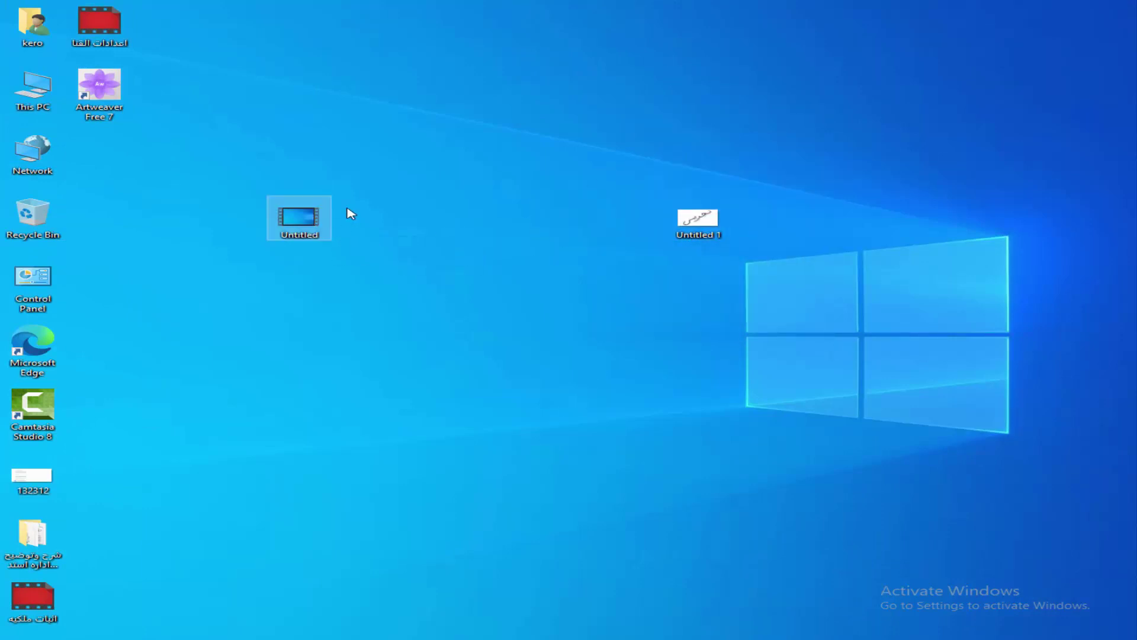
{"action": "left_click_drag", "start_coordinate": [358, 171], "coordinate": [367, 142]}
{"action": "left_click_drag", "start_coordinate": [354, 182], "coordinate": [229, 348]}
{"action": "left_click_drag", "start_coordinate": [520, 174], "coordinate": [776, 290]}
{"action": "left_click", "coordinate": [775, 290]}
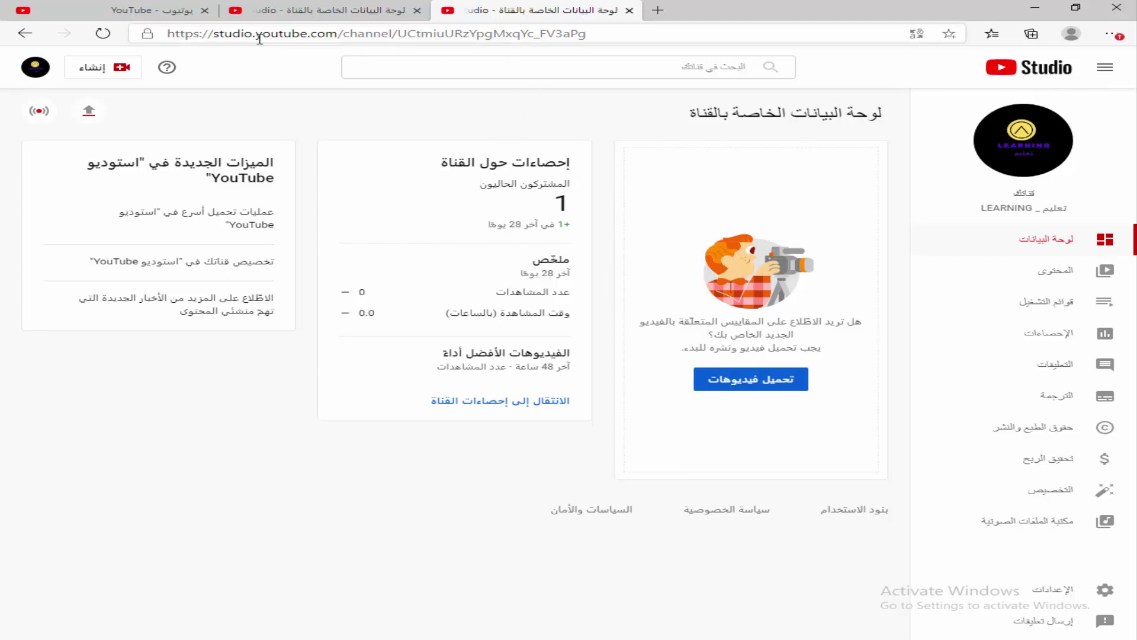
Copy youtube.com out of the current Studio address and load it as the new address.
{"action": "left_click_drag", "start_coordinate": [257, 36], "coordinate": [338, 38]}
{"action": "right_click", "coordinate": [330, 39]}
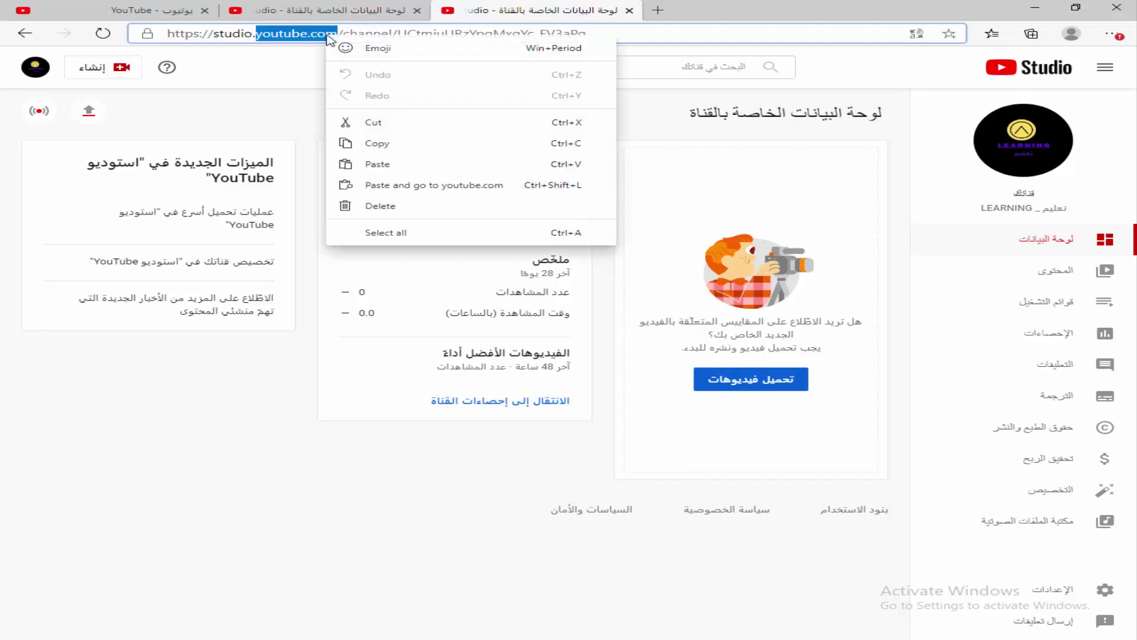
{"action": "left_click", "coordinate": [409, 144]}
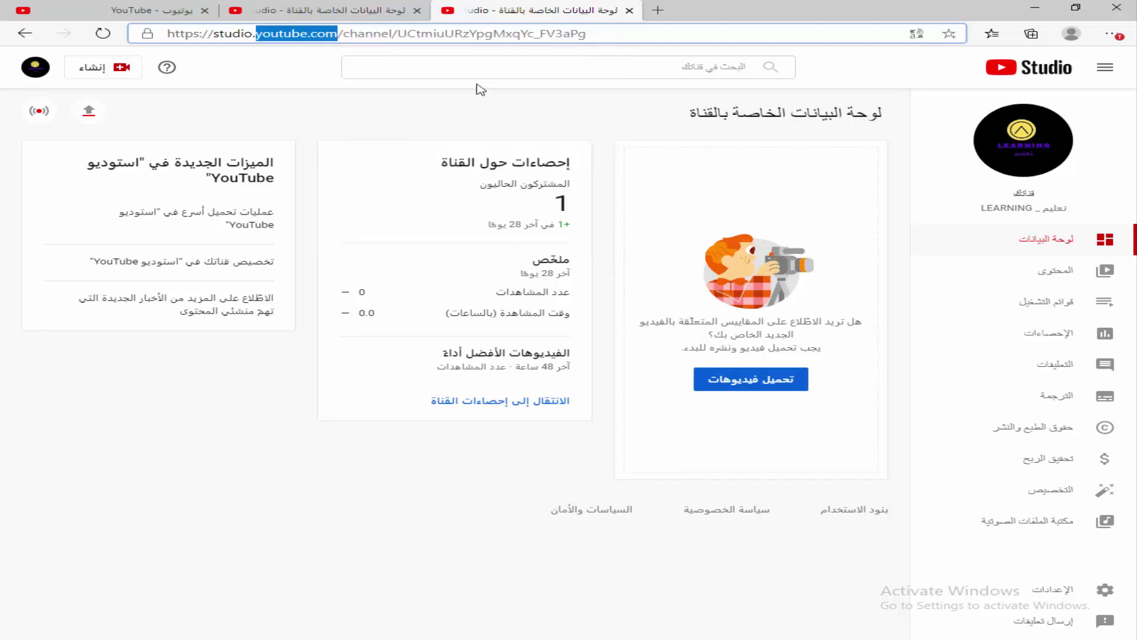
{"action": "left_click", "coordinate": [464, 41]}
{"action": "key", "text": "ctrl+v"}
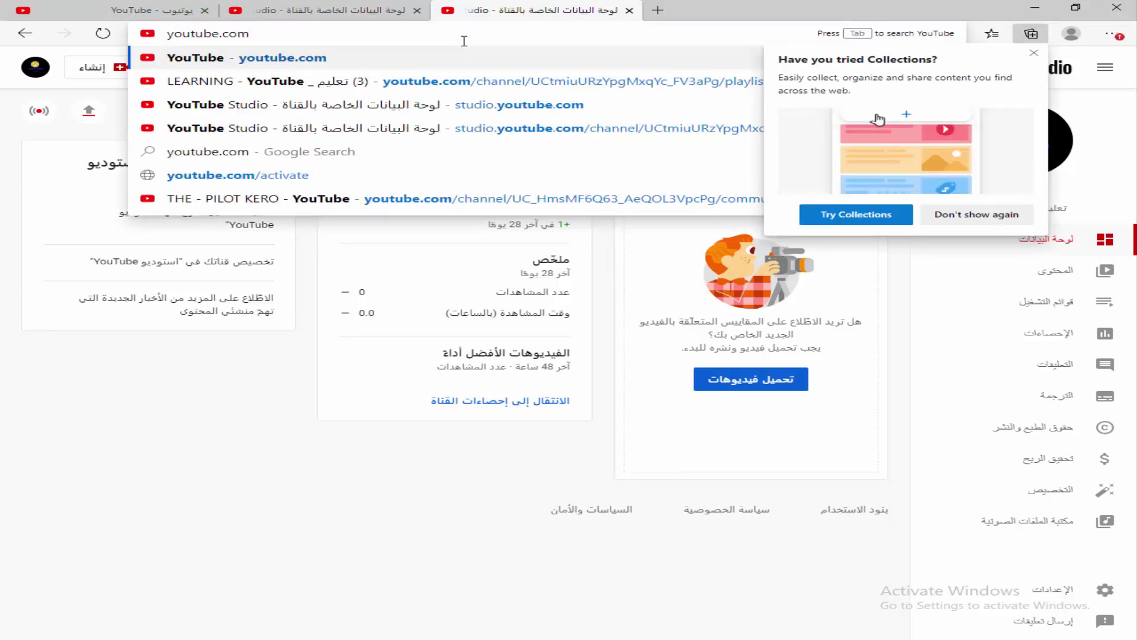
{"action": "key", "text": "Return"}
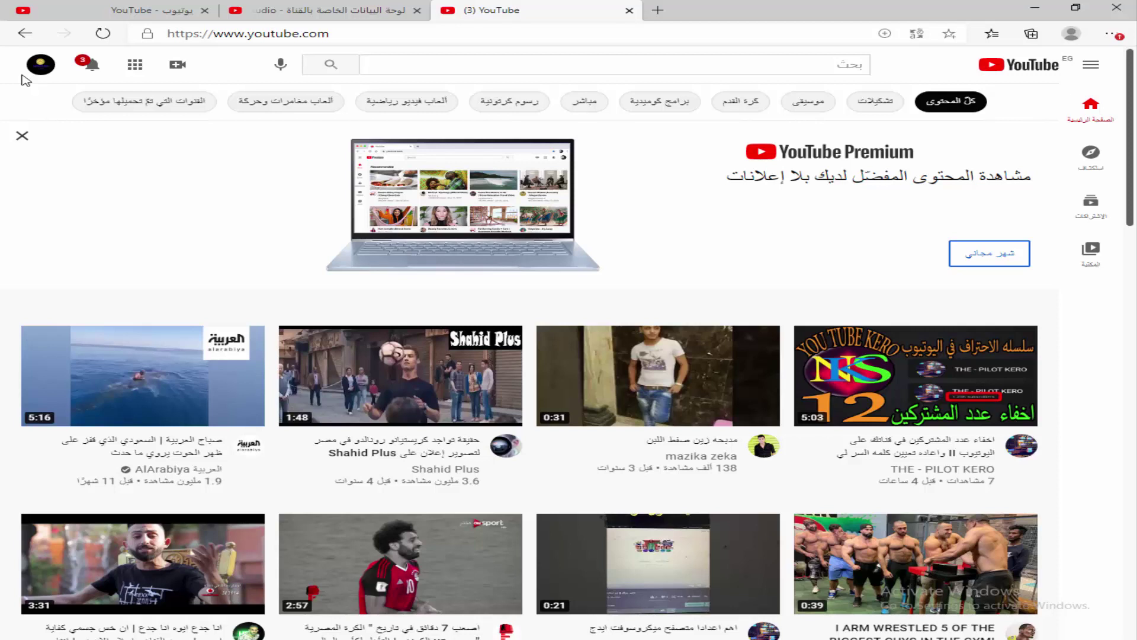
Open YouTube Studio for the signed-in channel and start a new video upload.
{"action": "left_click", "coordinate": [50, 70]}
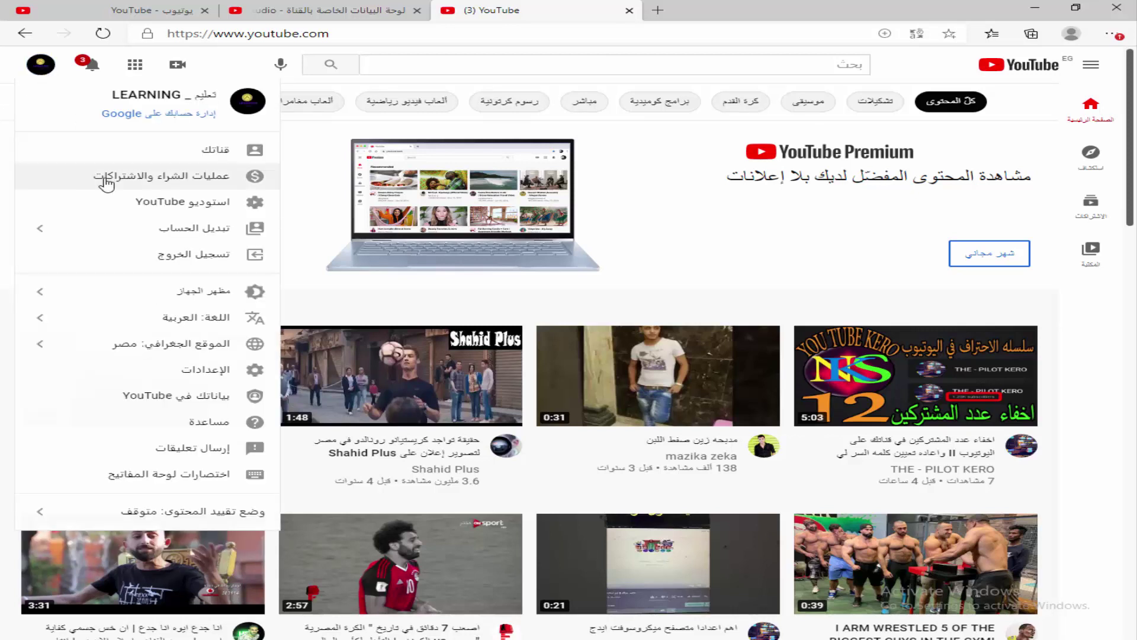
{"action": "left_click", "coordinate": [216, 201]}
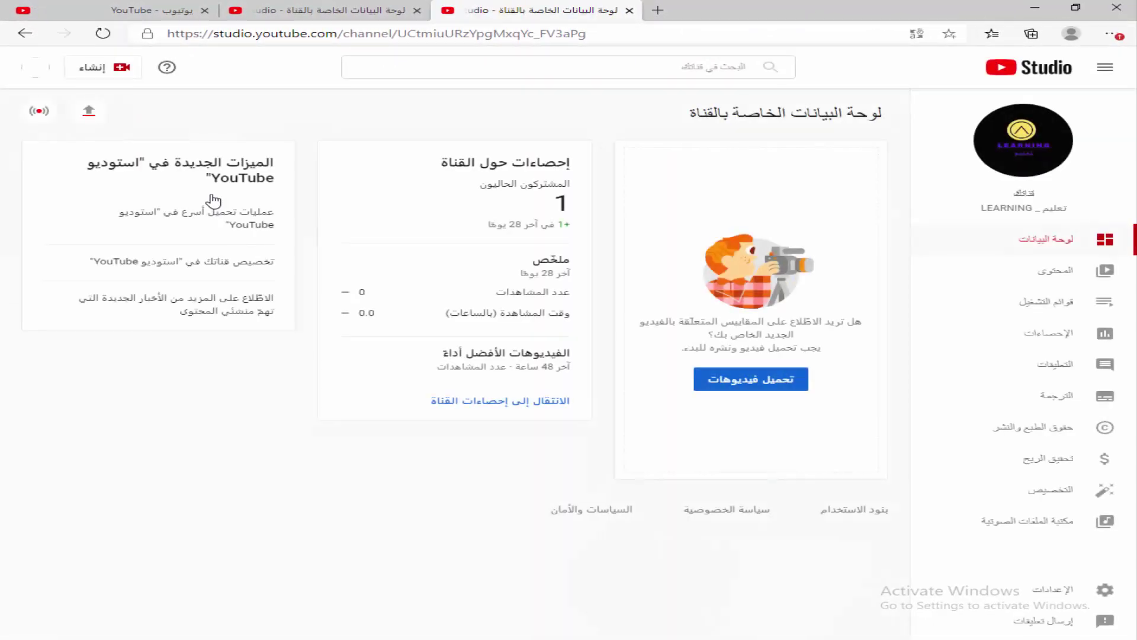
{"action": "left_click", "coordinate": [112, 72]}
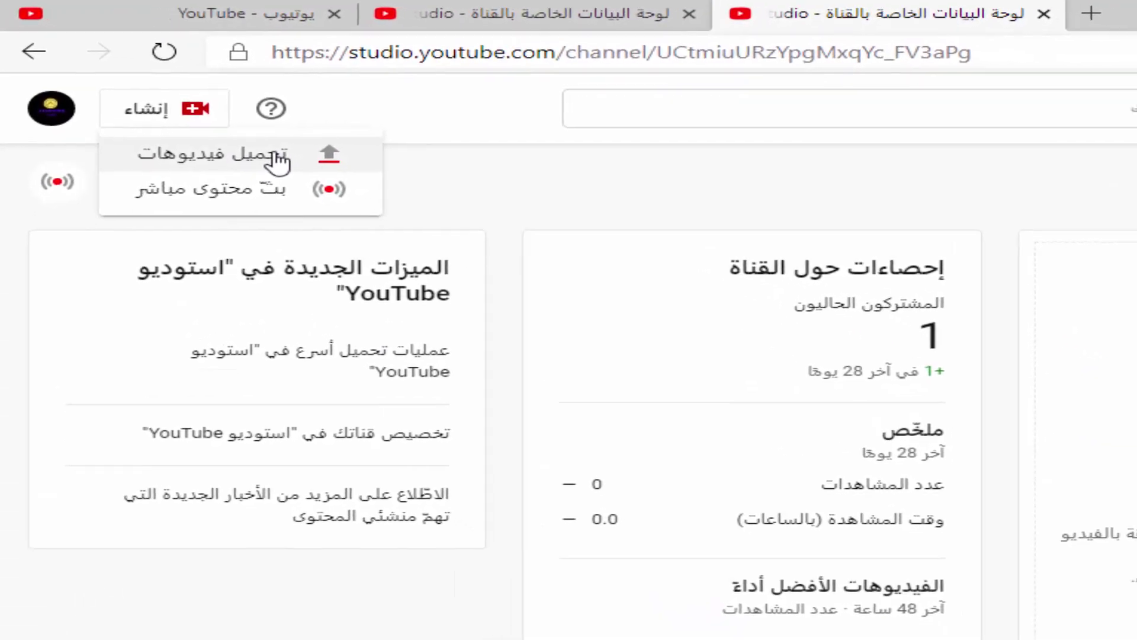
{"action": "left_click", "coordinate": [274, 155]}
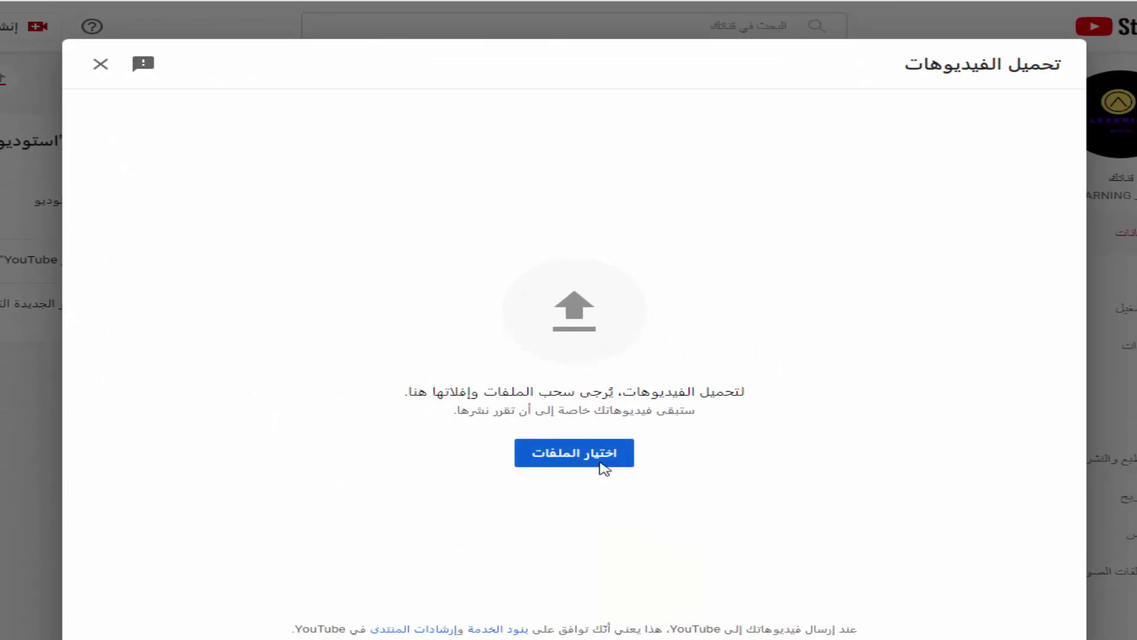
Open and cancel the file chooser, and upload the Untitled video by dropping it from the desktop onto the upload dialog.
{"action": "left_click", "coordinate": [600, 464]}
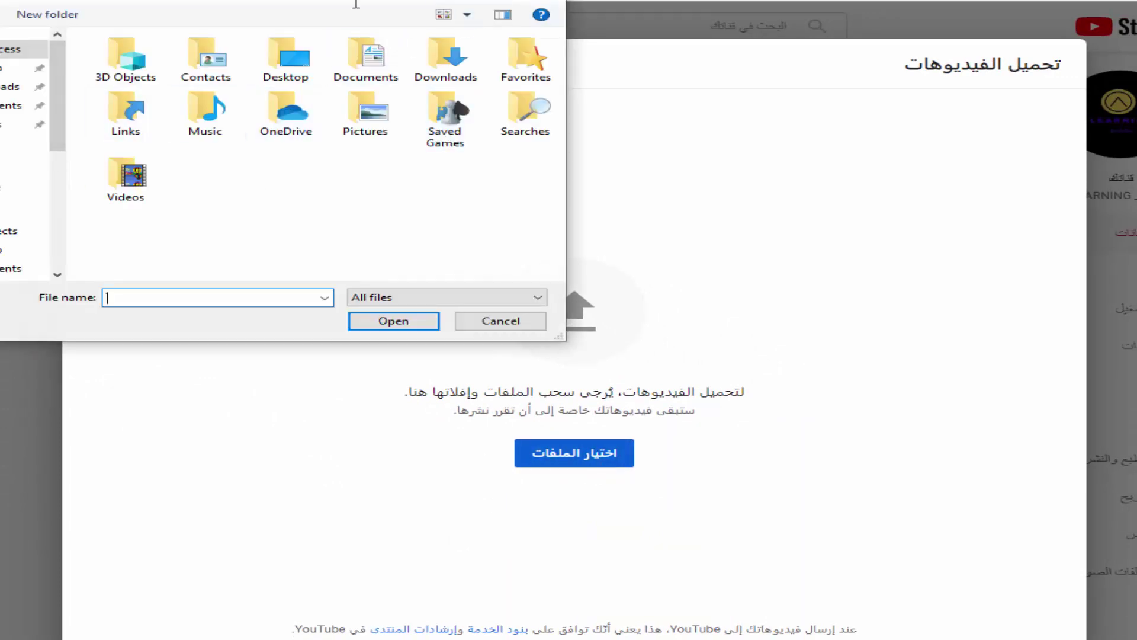
{"action": "key", "text": "Escape"}
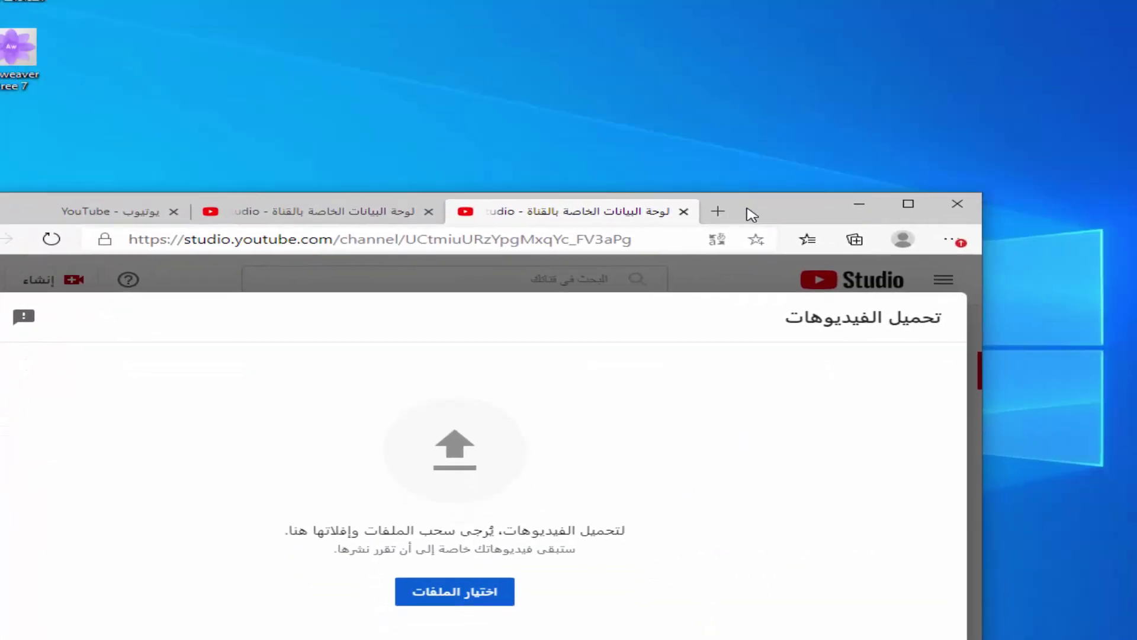
{"action": "left_click_drag", "start_coordinate": [768, 223], "coordinate": [744, 240]}
{"action": "left_click_drag", "start_coordinate": [255, 211], "coordinate": [483, 6]}
{"action": "left_click_drag", "start_coordinate": [741, 283], "coordinate": [747, 127]}
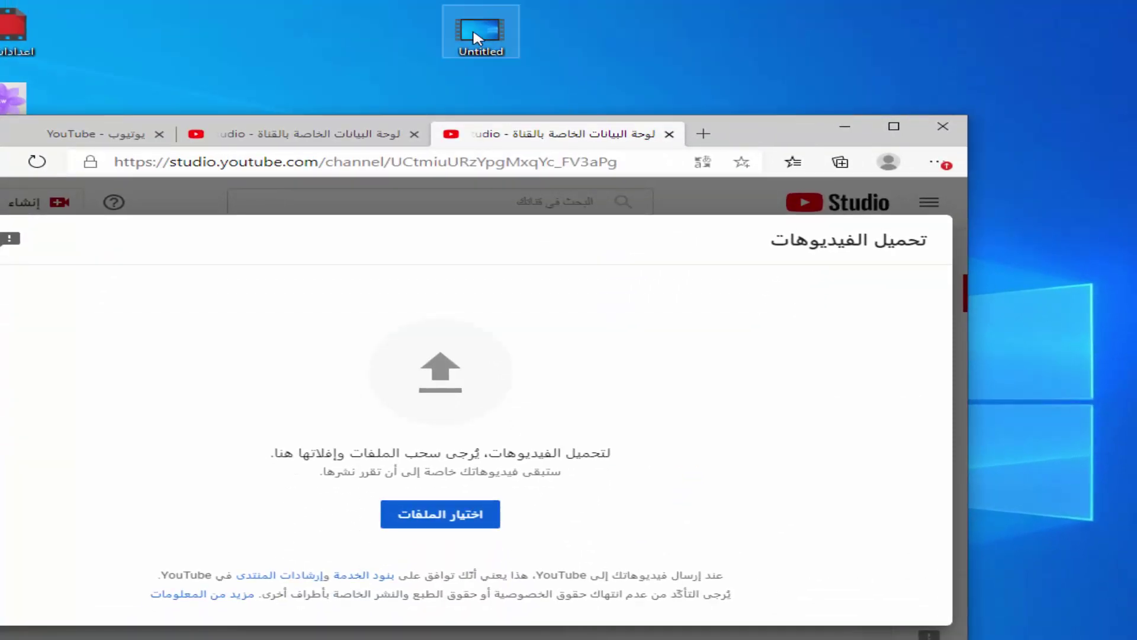
{"action": "left_click_drag", "start_coordinate": [474, 37], "coordinate": [450, 379]}
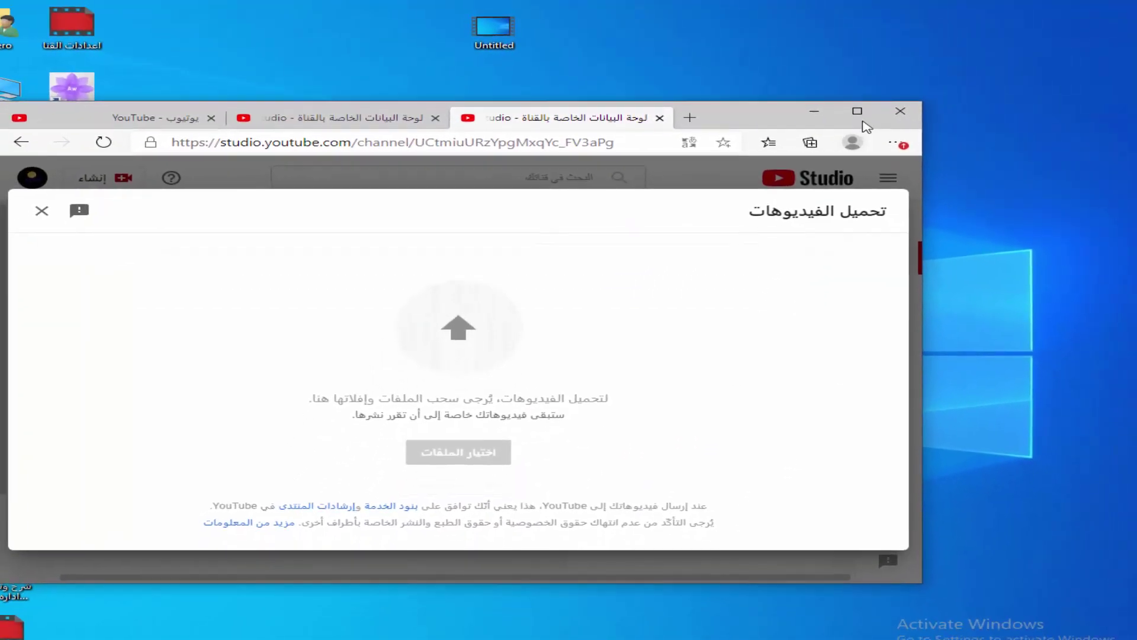
{"action": "left_click", "coordinate": [857, 113]}
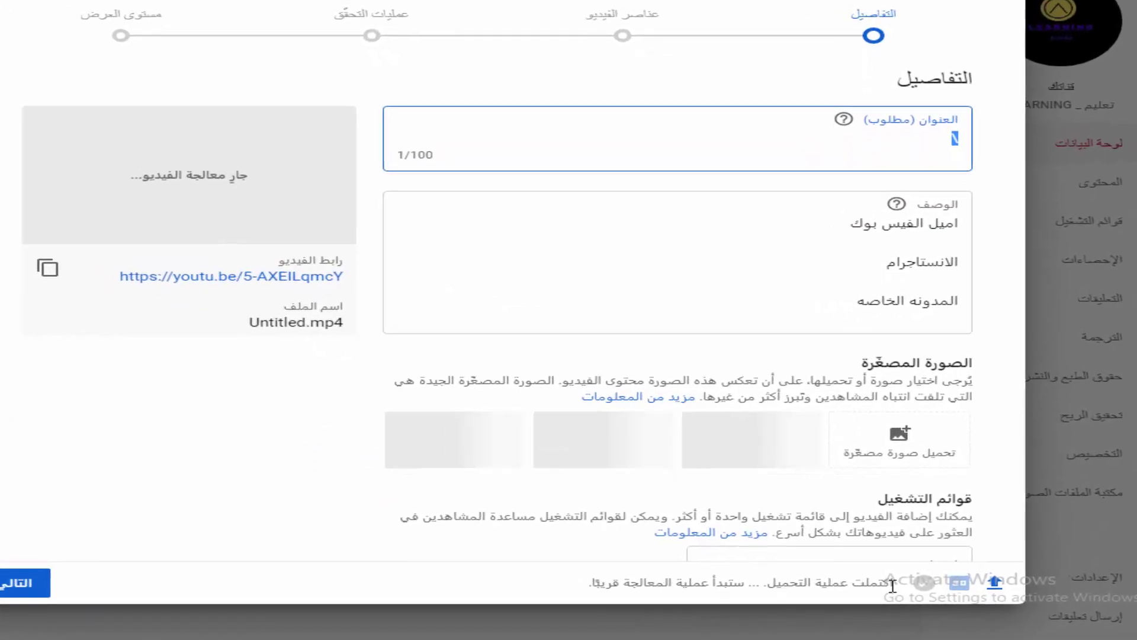
Replace the uploaded video's title with "فديو تجريبي".
{"action": "left_click_drag", "start_coordinate": [893, 587], "coordinate": [610, 596]}
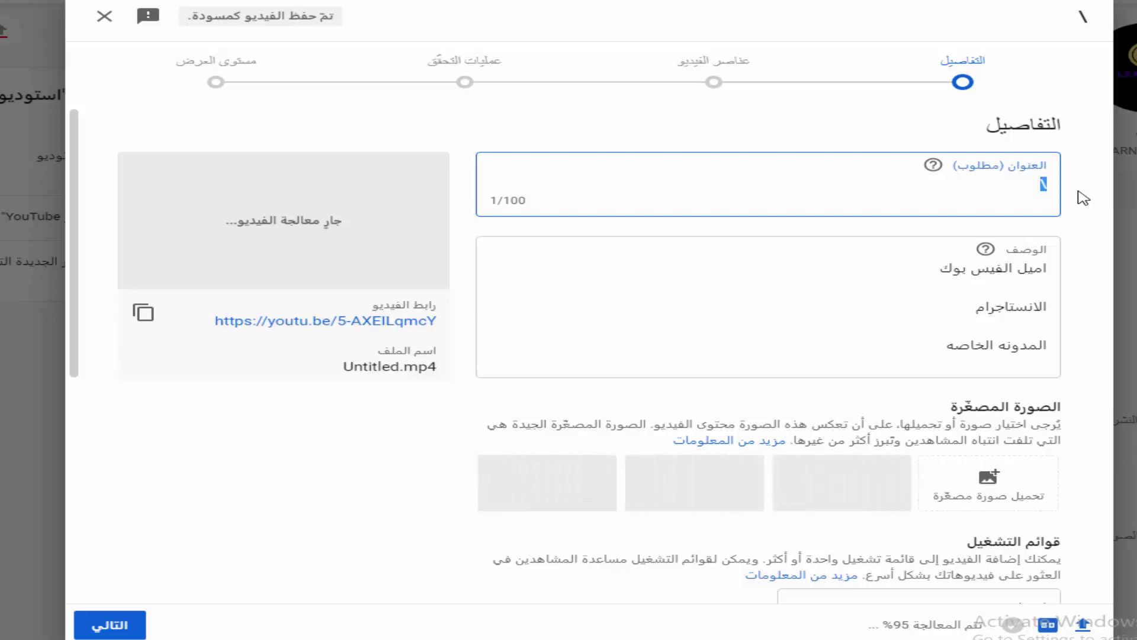
{"action": "key", "text": "BackSpace"}
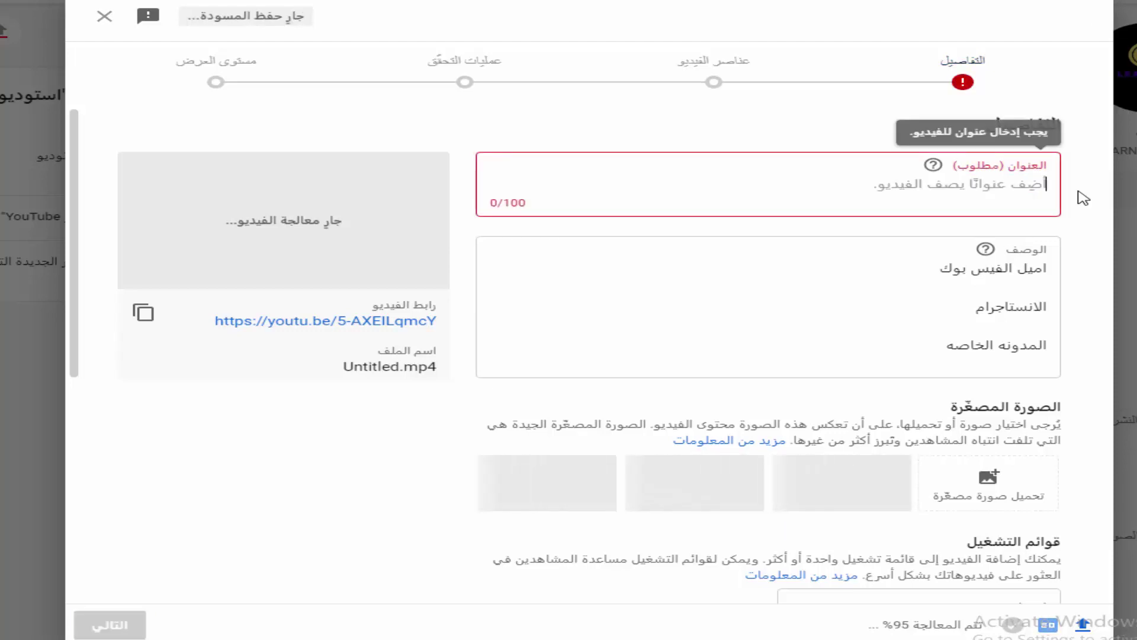
{"action": "type", "text": "فديو "}
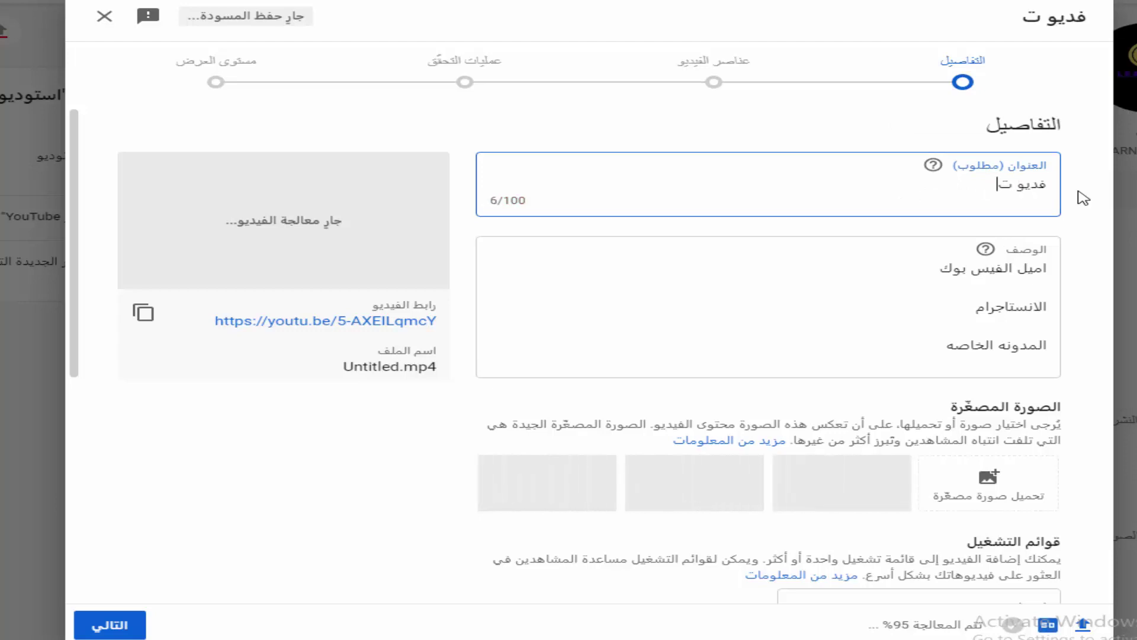
{"action": "type", "text": "تجريبي"}
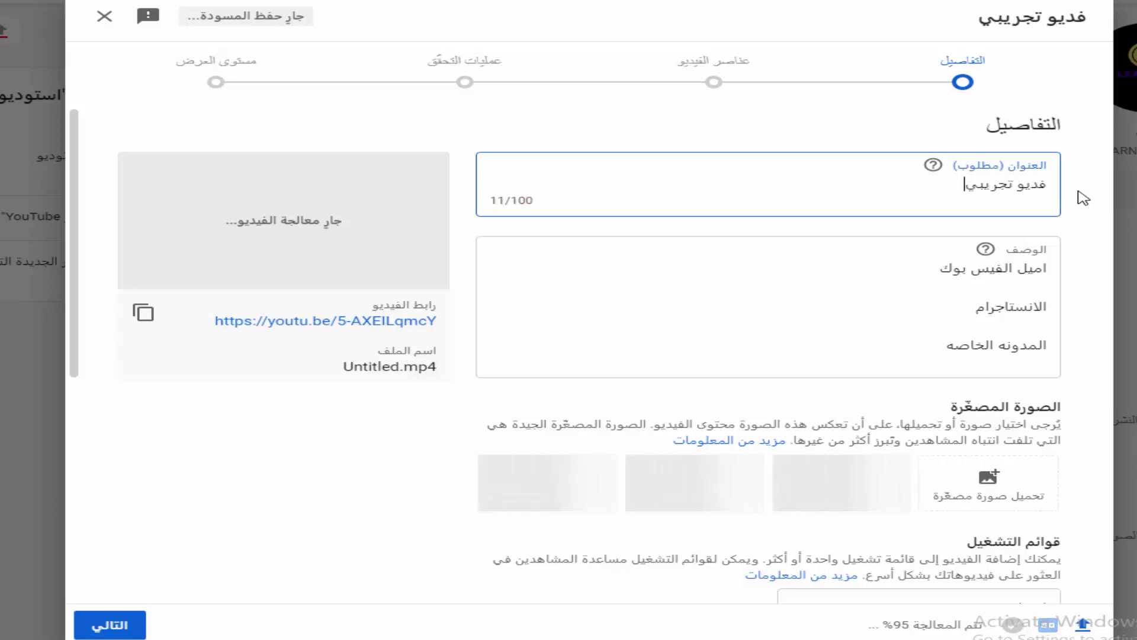